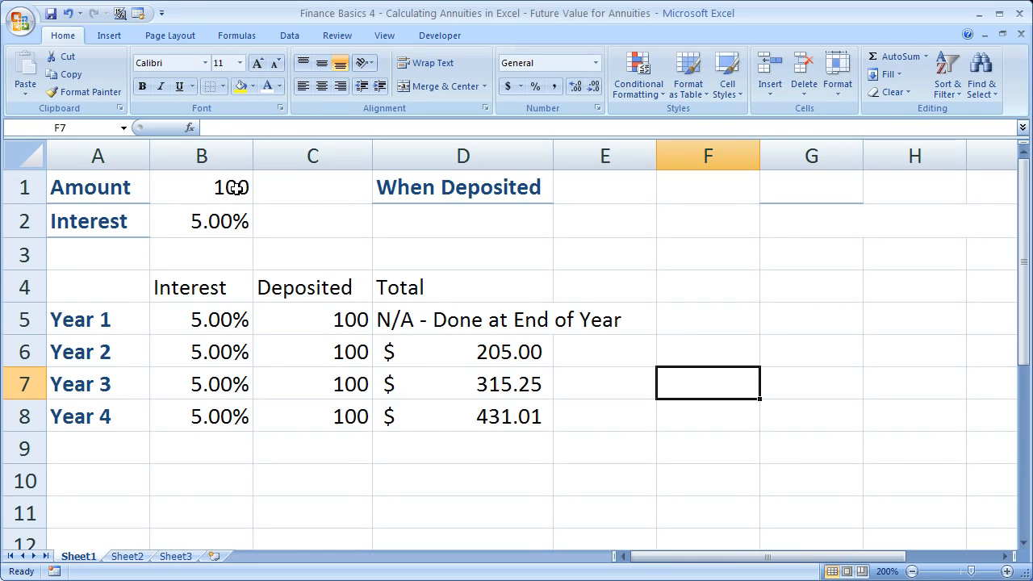
# - Review the amount and interest inputs in B1:B2 and the Year 1 to Year 4 interest, deposit and total columns in A5:D8
pyautogui.click(235, 188)
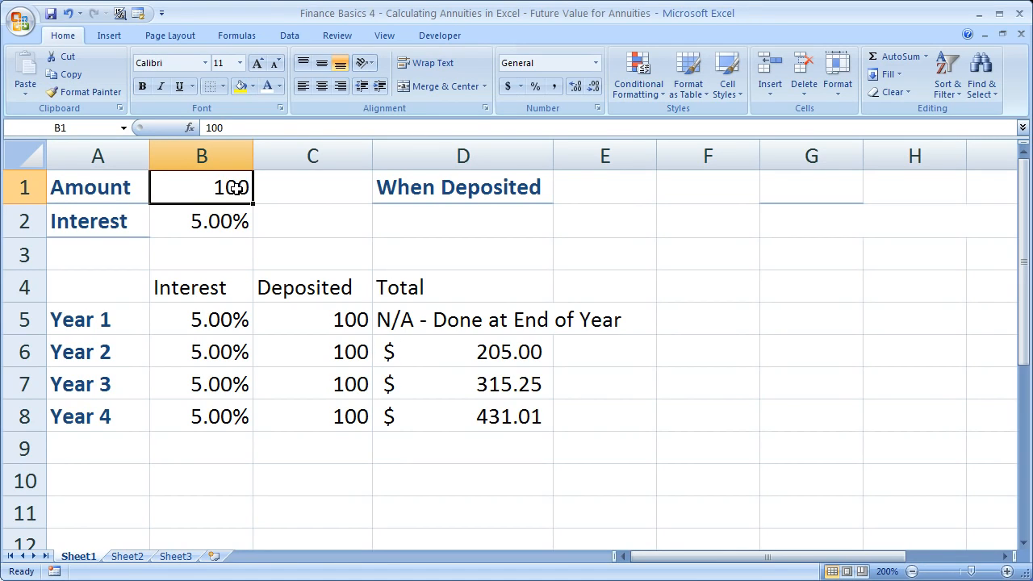
pyautogui.click(171, 225)
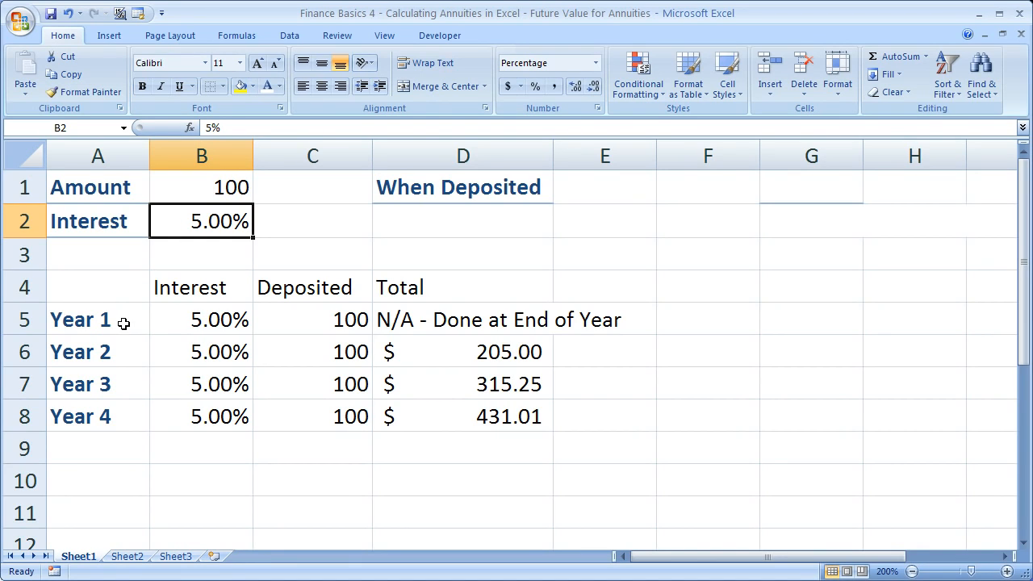
pyautogui.moveTo(124, 323); pyautogui.dragTo(118, 418)
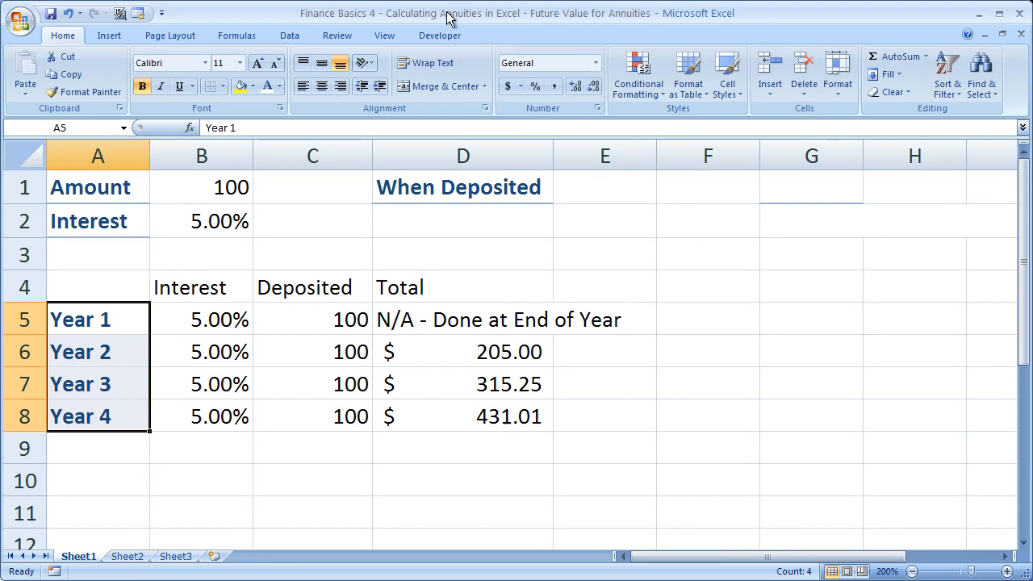
pyautogui.moveTo(147, 326); pyautogui.dragTo(528, 415)
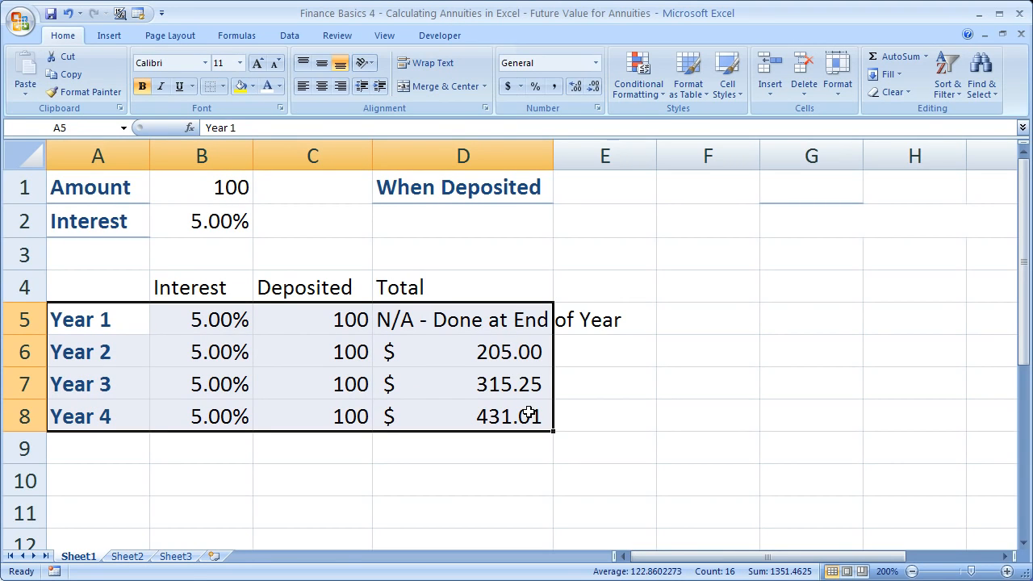
pyautogui.moveTo(210, 318); pyautogui.dragTo(210, 414)
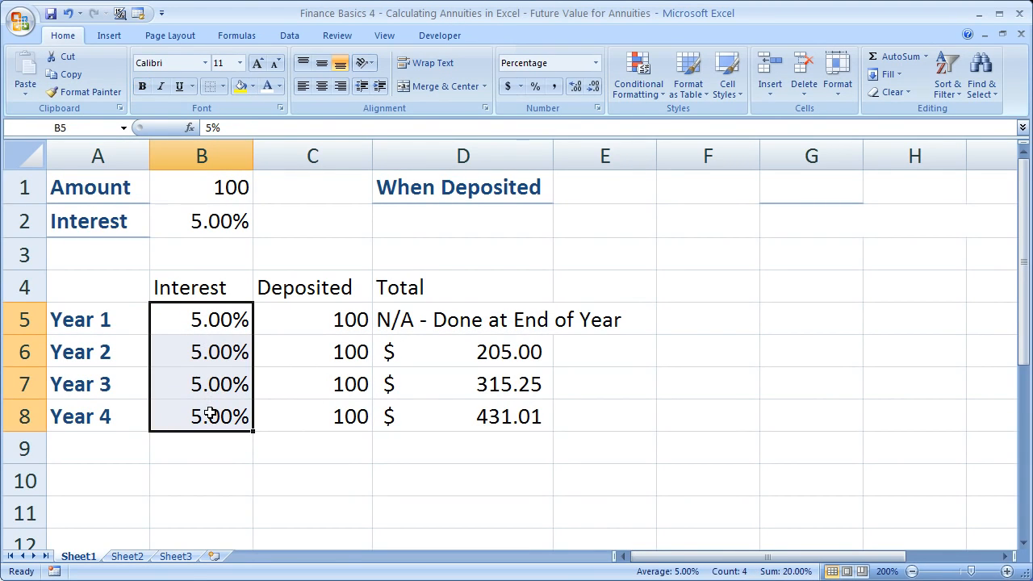
pyautogui.moveTo(312, 319); pyautogui.dragTo(309, 417)
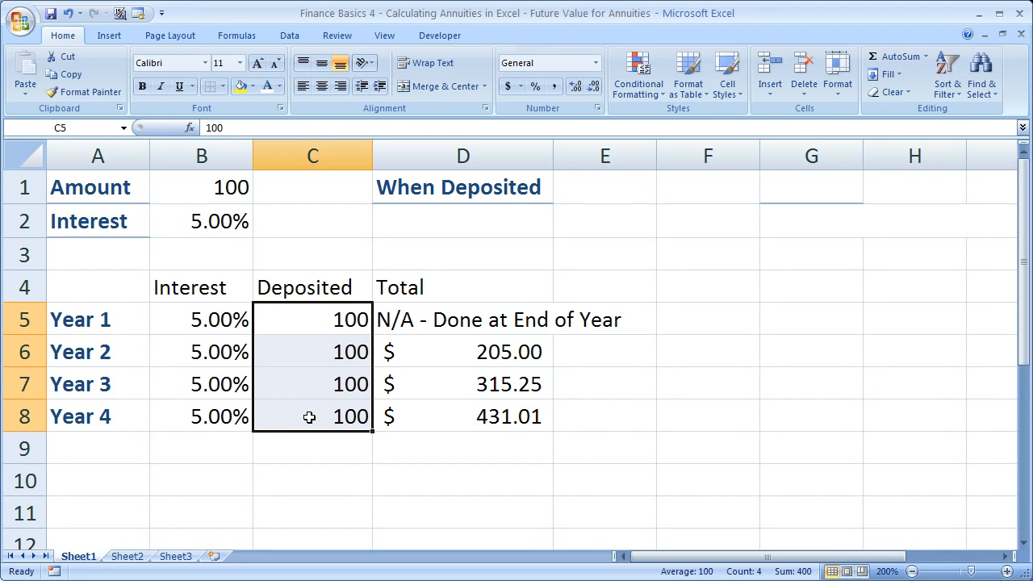
pyautogui.click(464, 423)
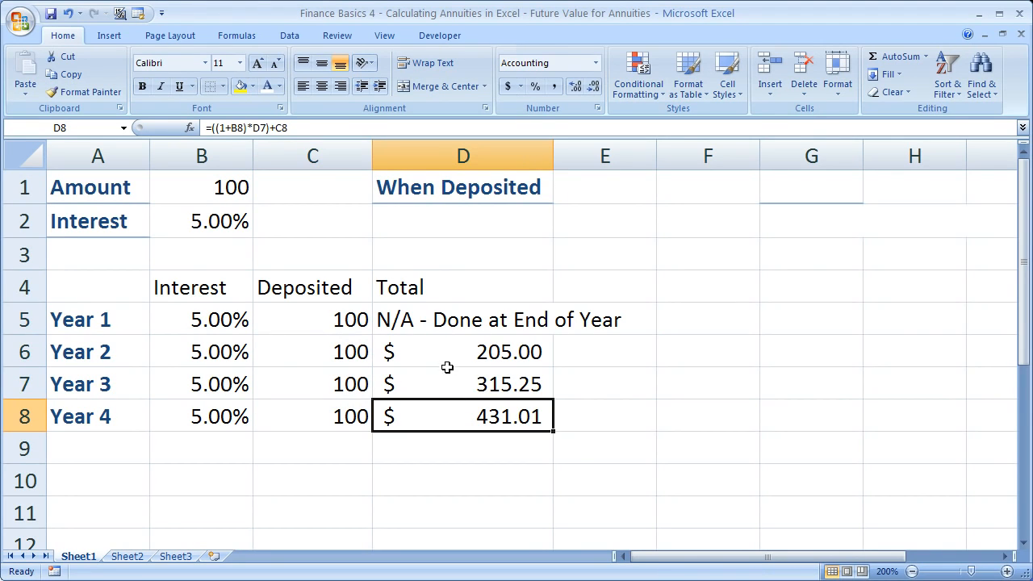
pyautogui.click(419, 347)
pyautogui.click(426, 384)
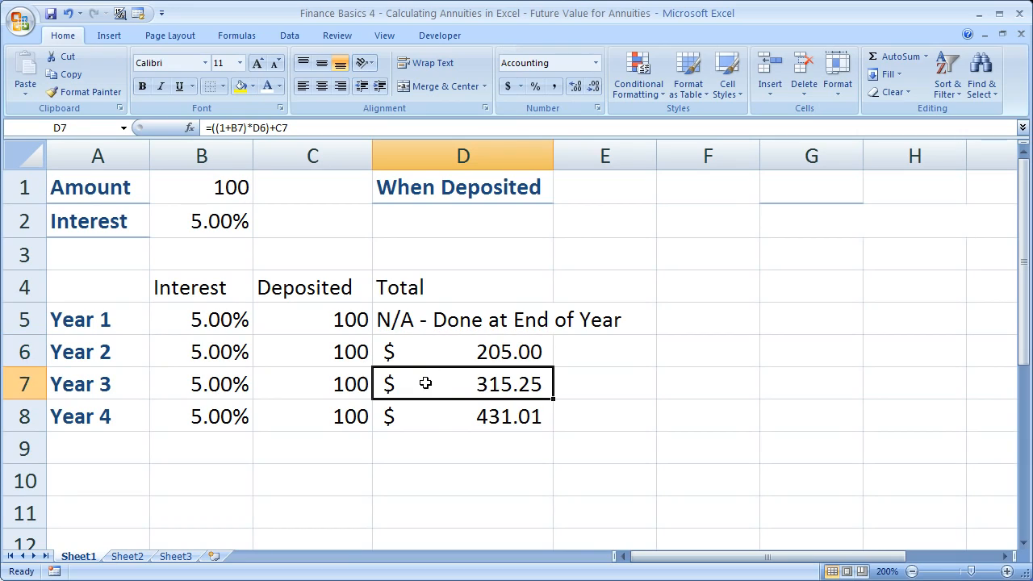
pyautogui.click(431, 415)
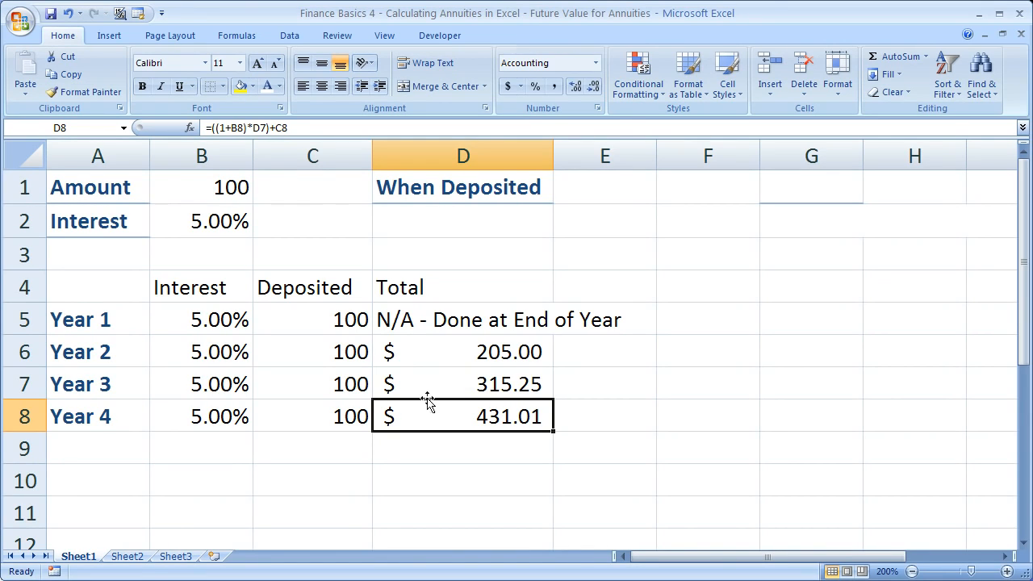
# - Replace the Year 1 total in D5 with 100 and format it in the Accounting number format
pyautogui.click(310, 327)
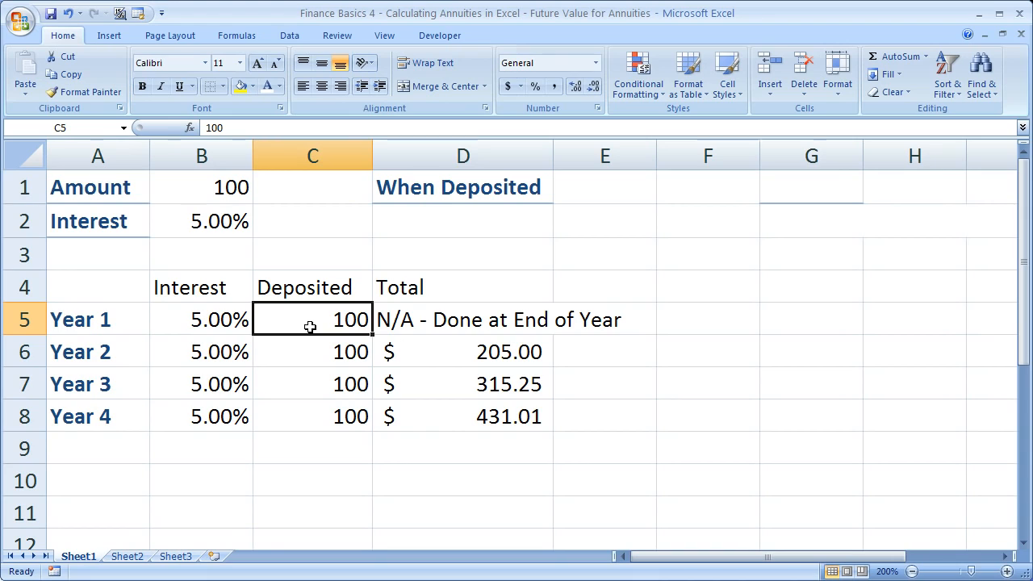
pyautogui.click(427, 321)
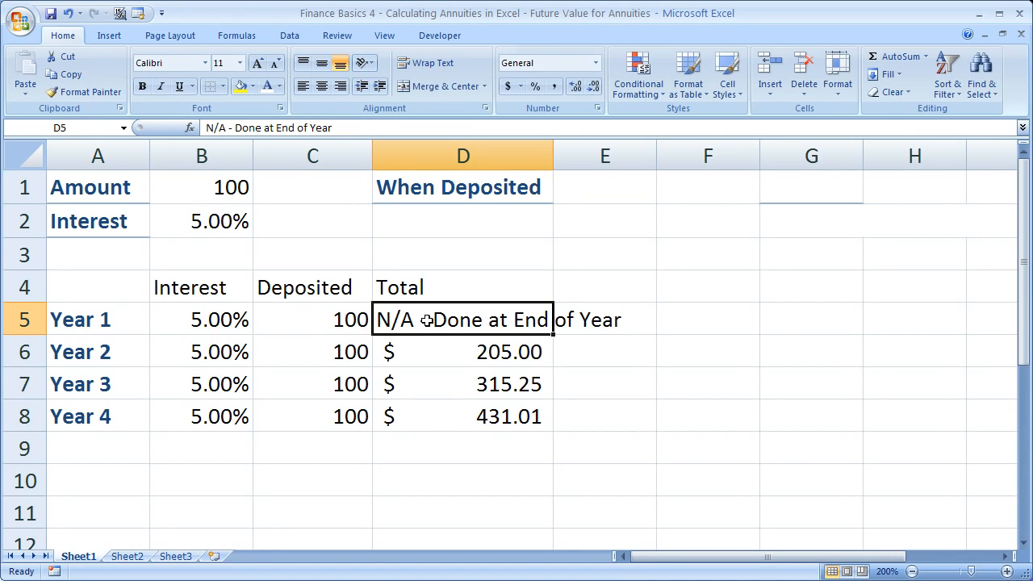
pyautogui.write('1')
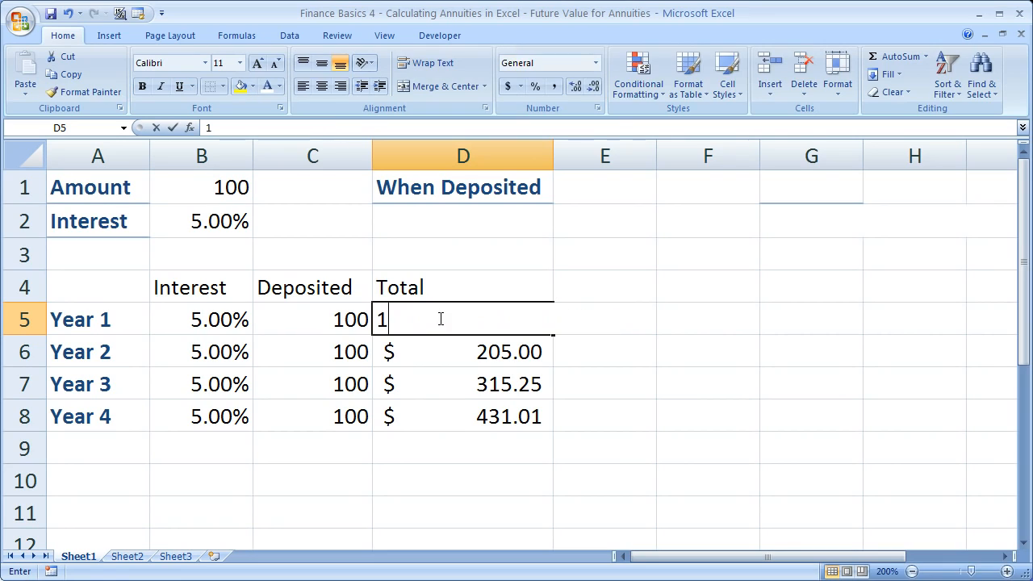
pyautogui.write('00')
pyautogui.press('Return')
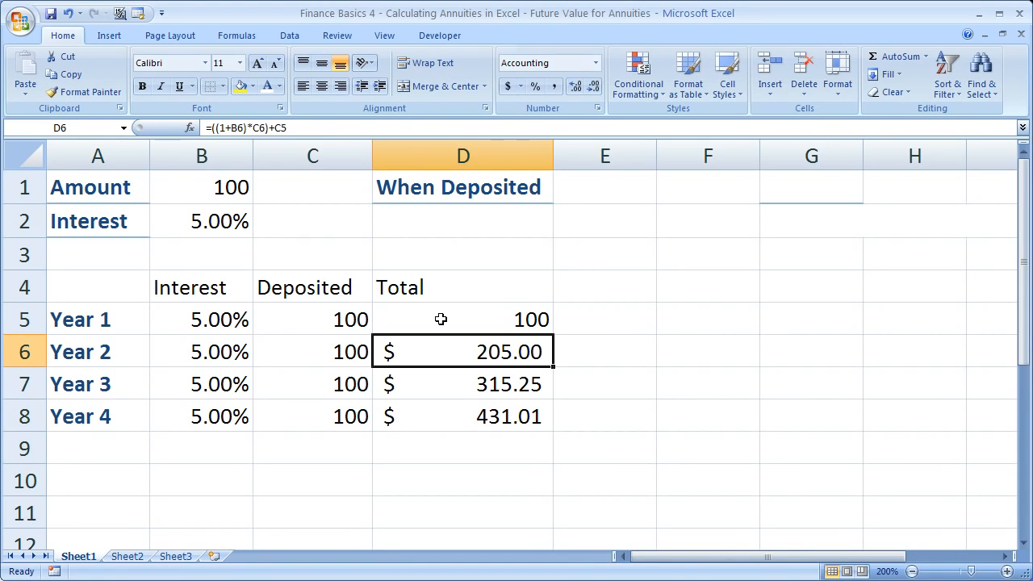
pyautogui.click(441, 319)
pyautogui.click(507, 85)
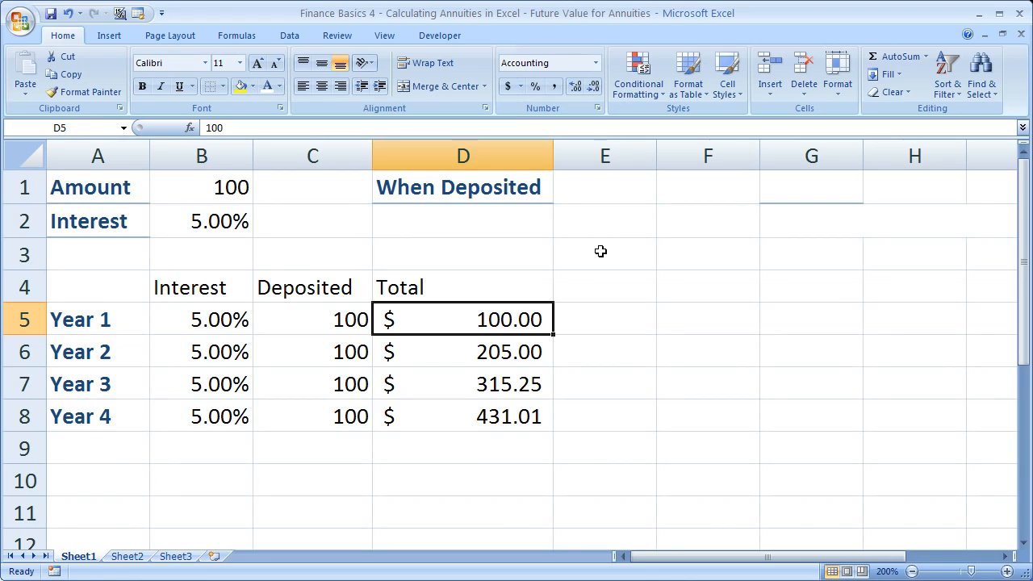
# - Trace how the Year 2 total in D6 relates to the Year 1 total, the Year 2 interest rate and the Year 2 deposit
pyautogui.click(460, 352)
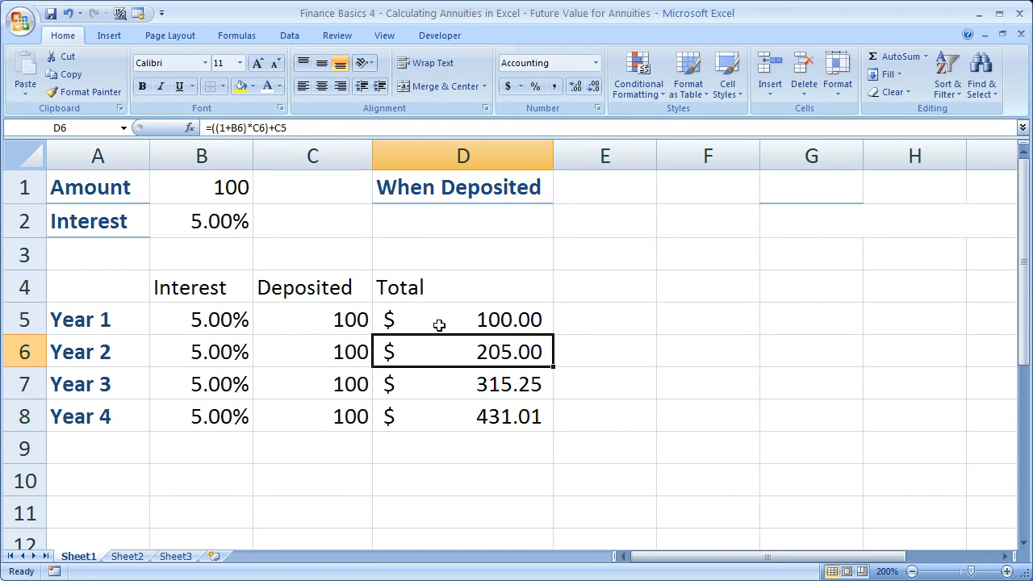
pyautogui.click(439, 324)
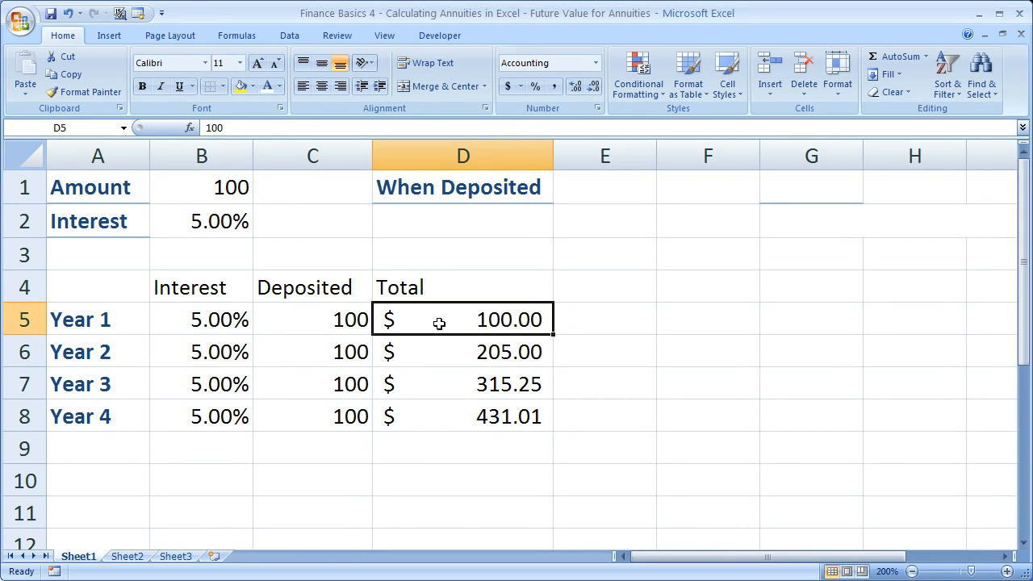
pyautogui.click(218, 356)
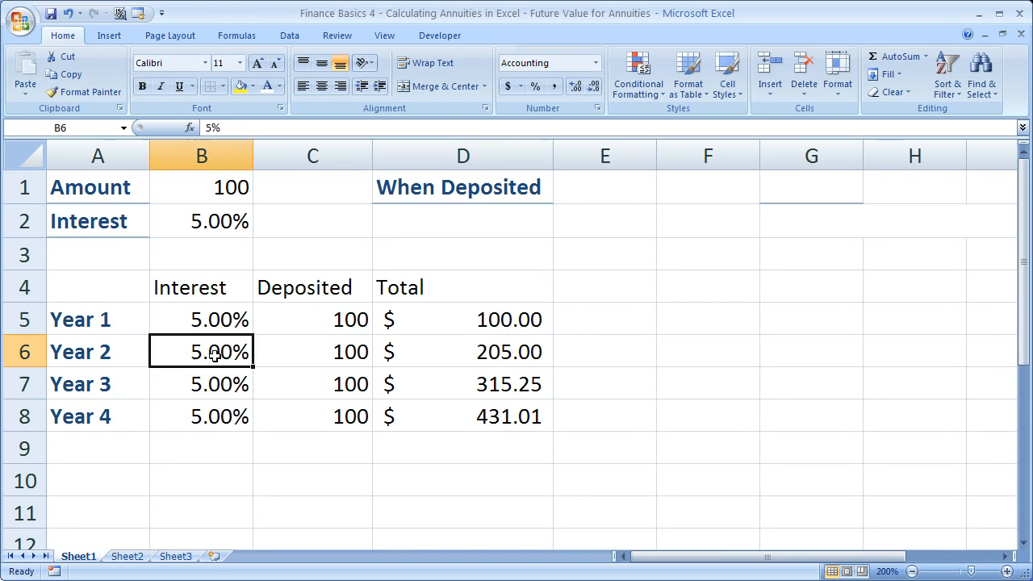
pyautogui.click(435, 322)
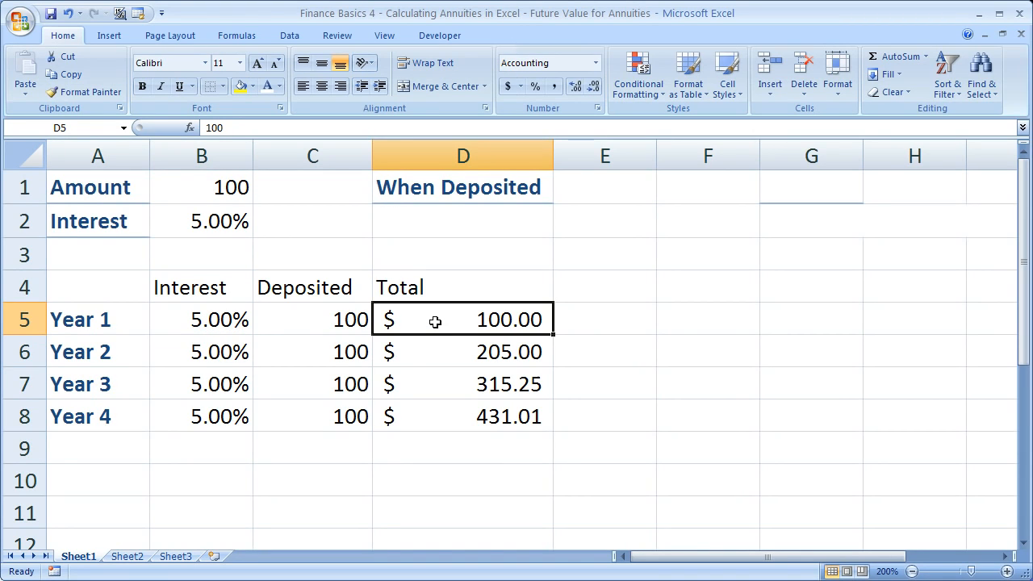
pyautogui.click(305, 355)
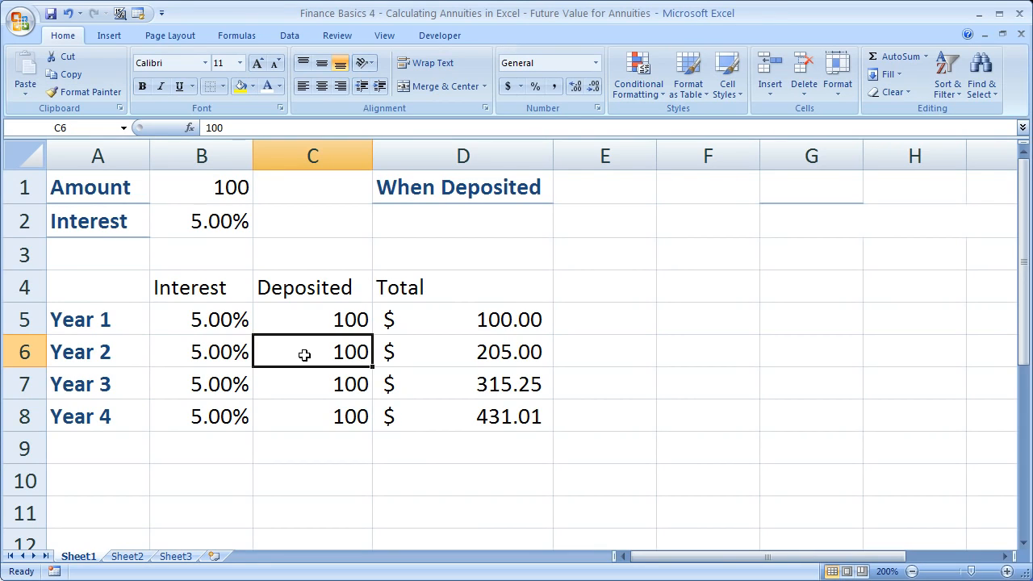
pyautogui.click(465, 356)
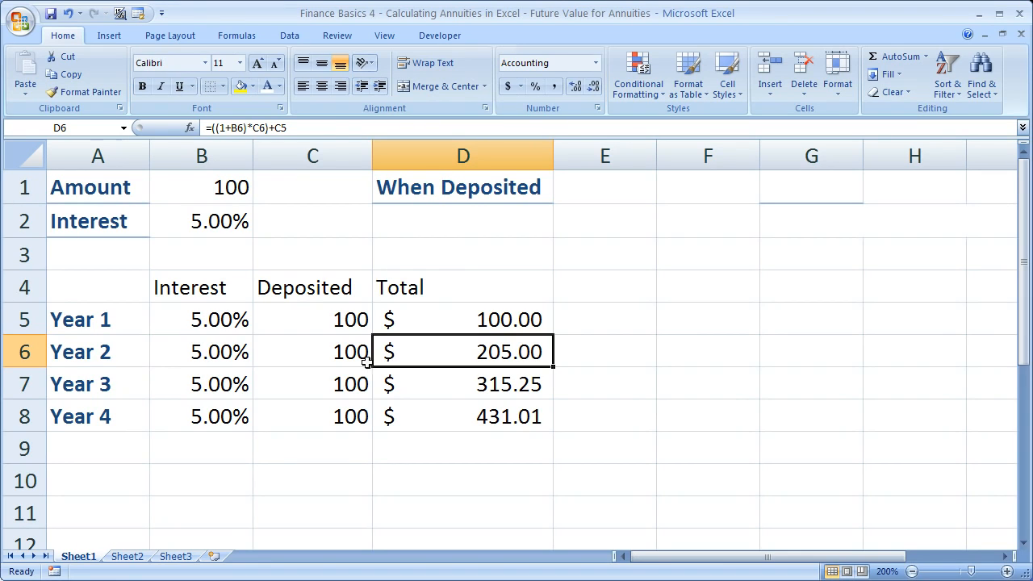
# - Examine the Year 3 deposit in C7 and the cell references in the Year 3 total formula in D7
pyautogui.click(325, 385)
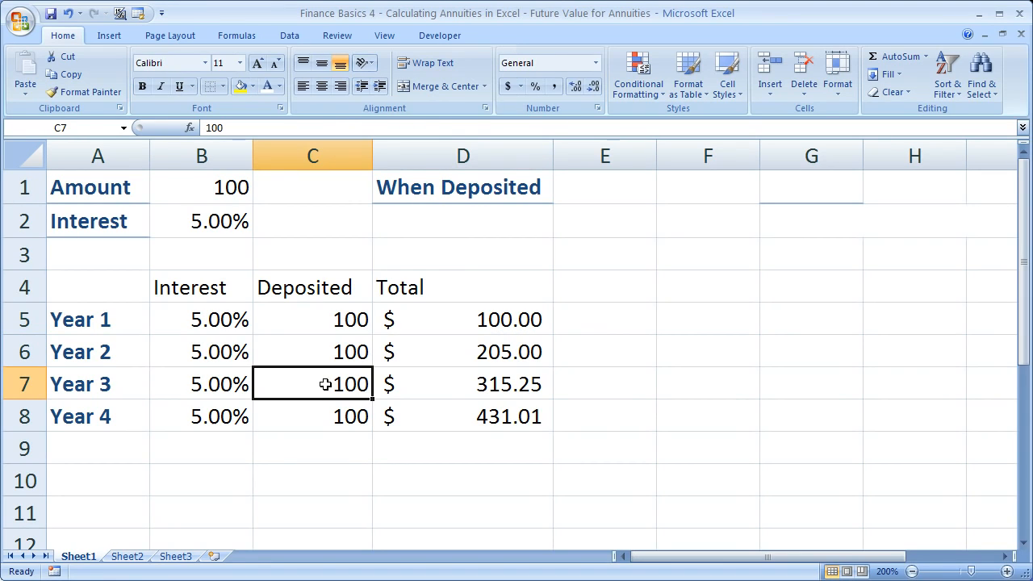
pyautogui.click(467, 386)
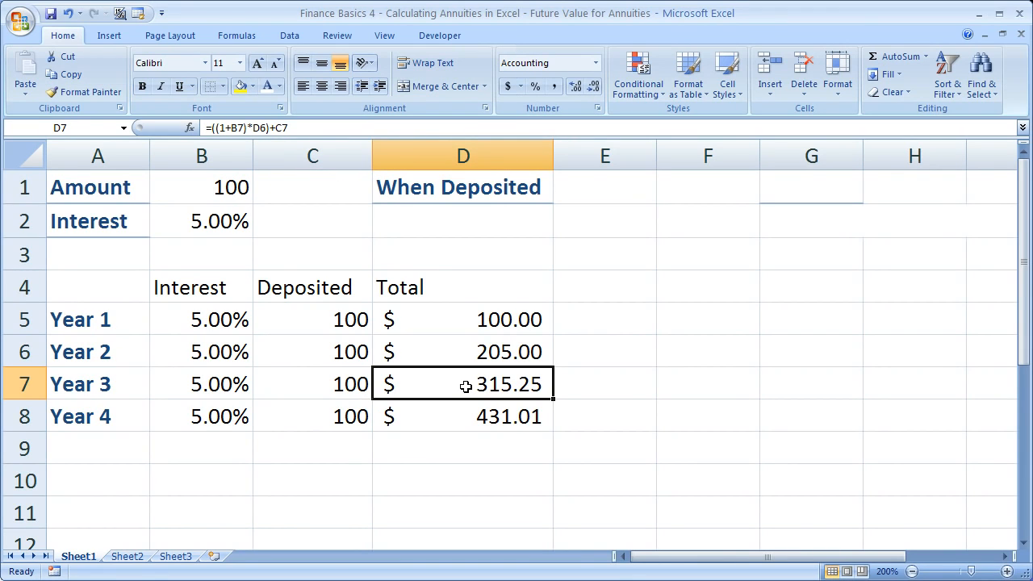
pyautogui.doubleClick(466, 378)
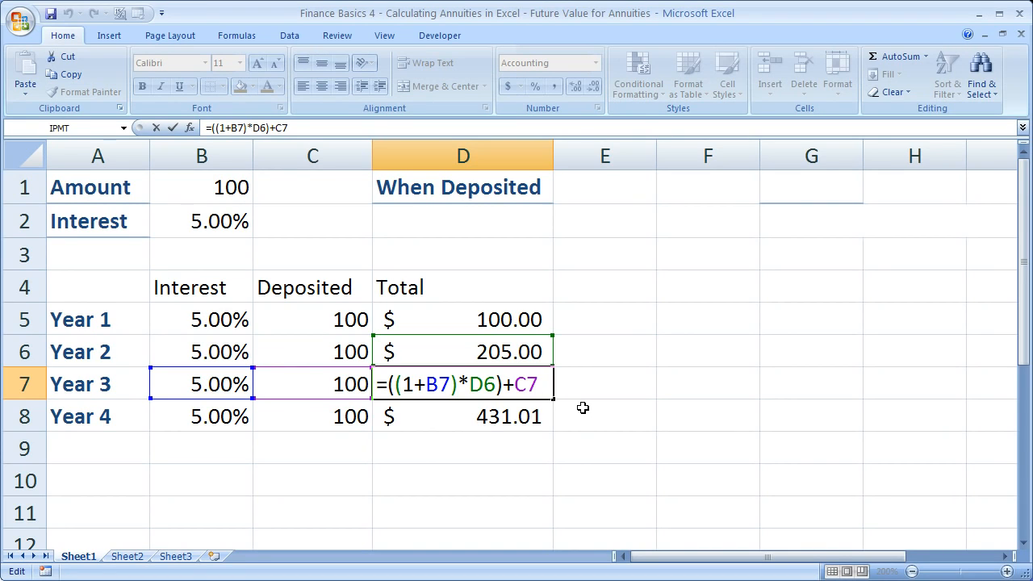
pyautogui.moveTo(547, 385); pyautogui.dragTo(377, 385)
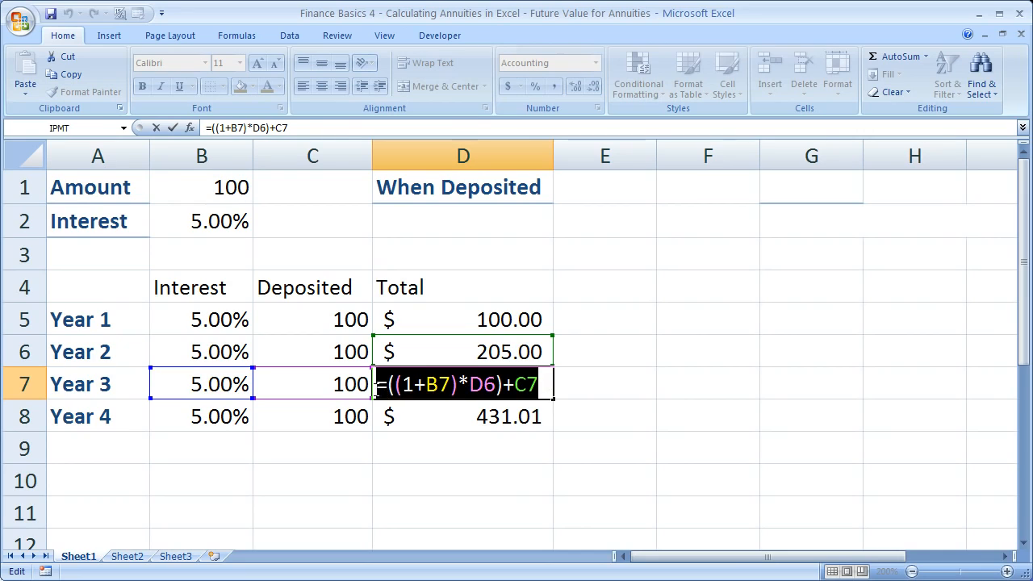
pyautogui.click(547, 384)
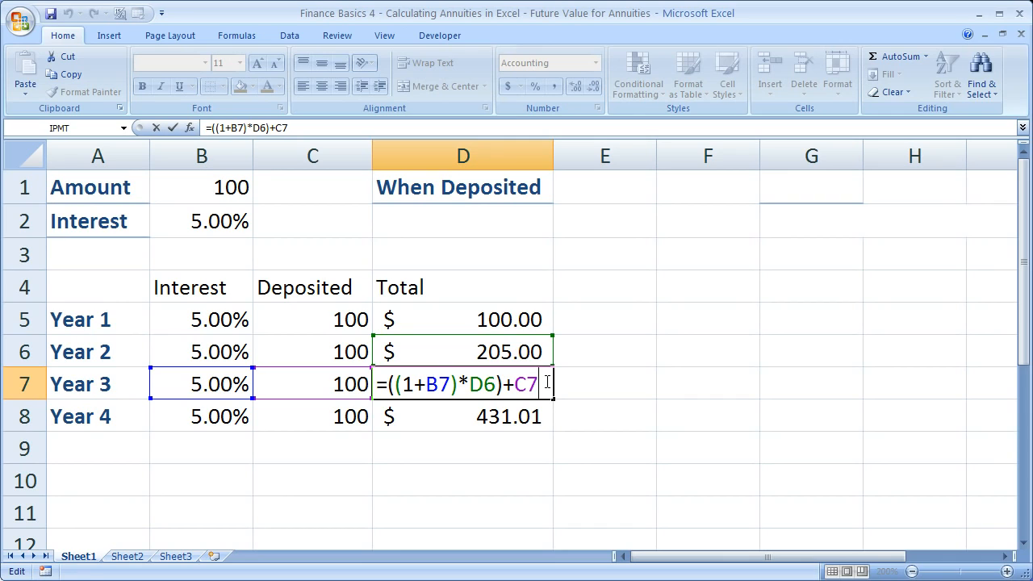
pyautogui.hotkey('ctrl', 'Return')
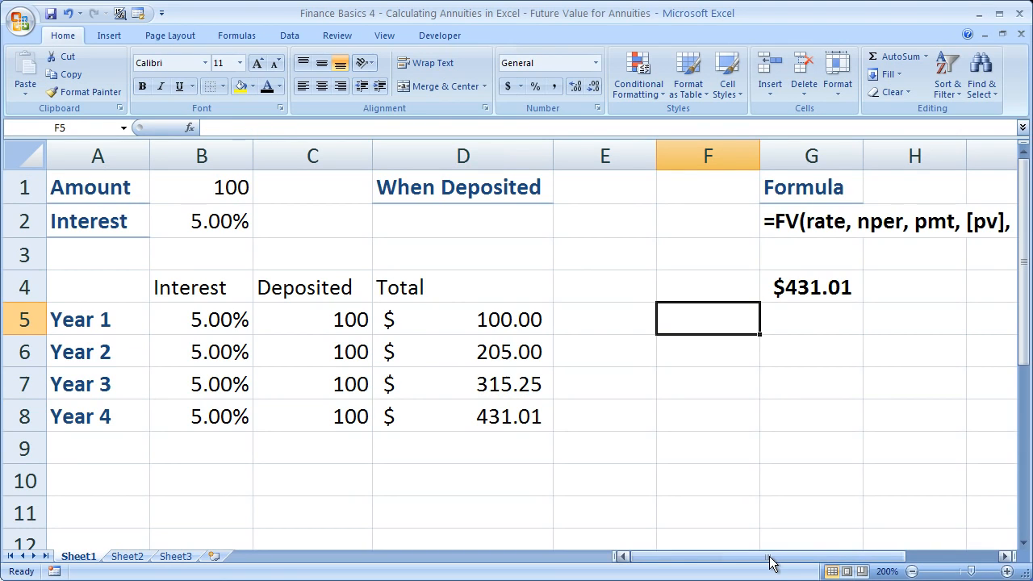
# - Examine the FV function syntax written in G2 under the Formula heading
pyautogui.moveTo(771, 556); pyautogui.dragTo(923, 557)
pyautogui.click(579, 222)
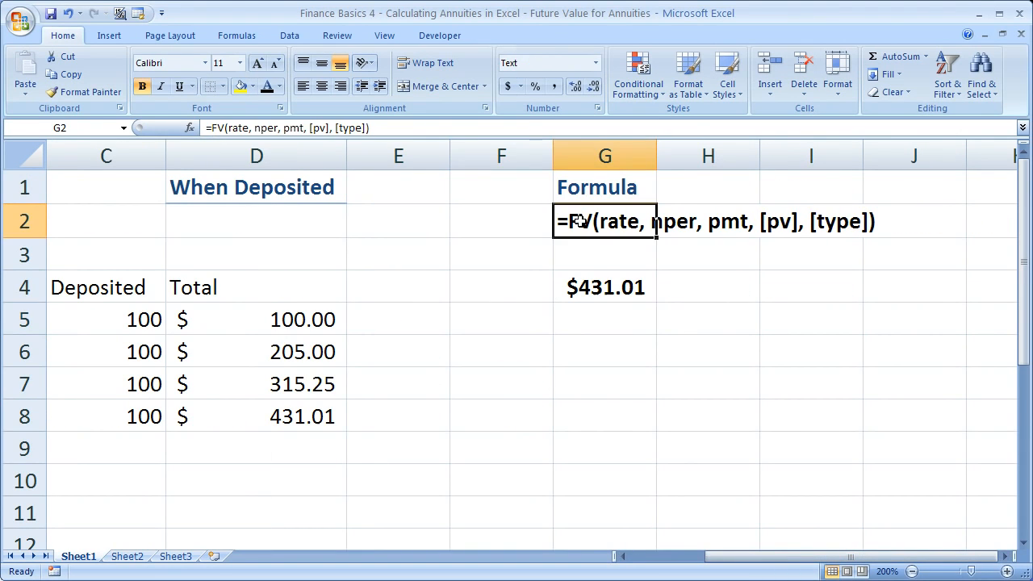
pyautogui.click(580, 261)
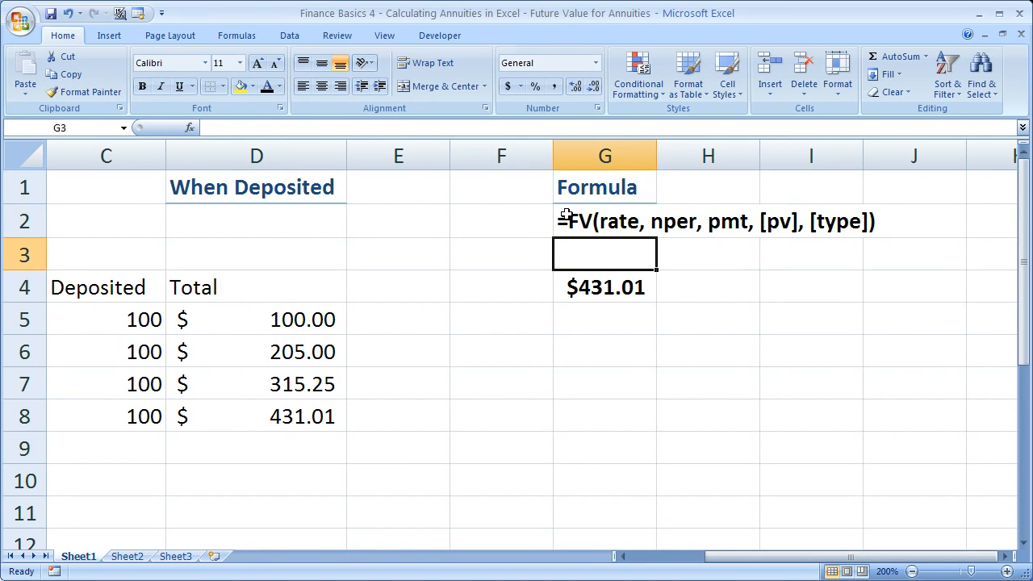
pyautogui.moveTo(565, 216); pyautogui.dragTo(888, 227)
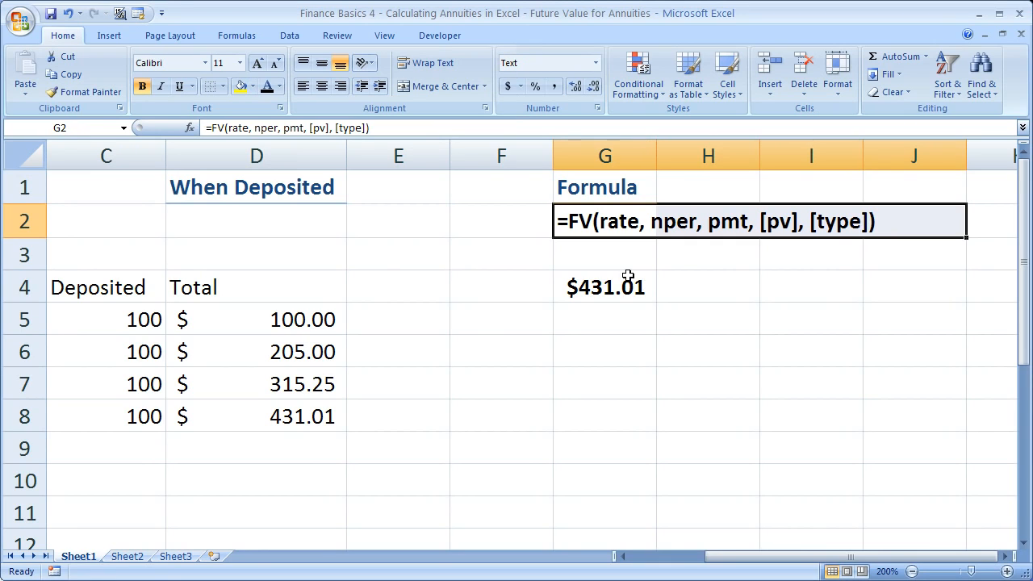
pyautogui.click(606, 256)
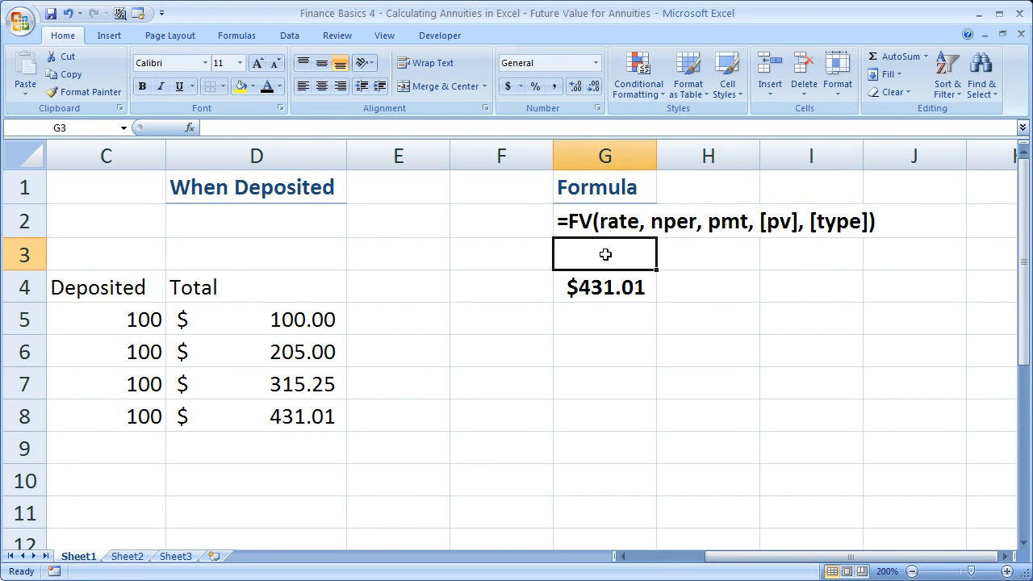
# - Start an FV formula in G5 with the rate from B2, 4 periods and the payment from B1
pyautogui.moveTo(715, 557); pyautogui.dragTo(694, 561)
pyautogui.click(700, 316)
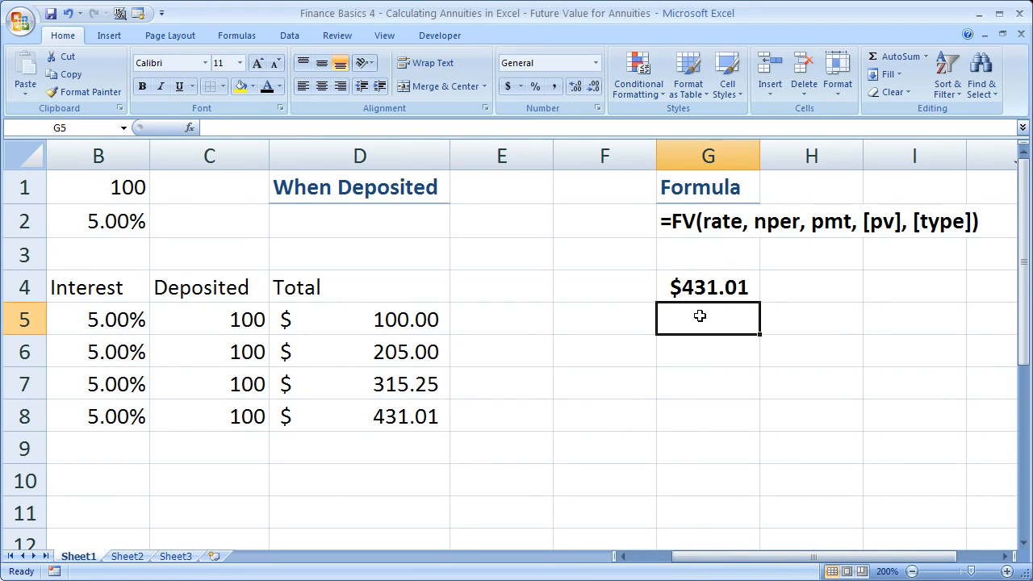
pyautogui.write('=fv(')
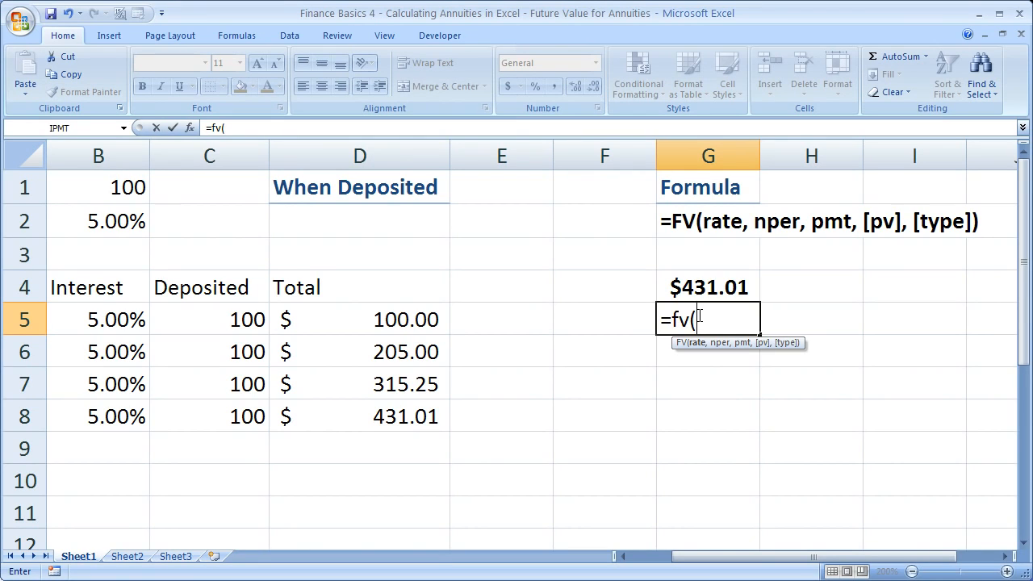
pyautogui.click(118, 227)
pyautogui.moveTo(678, 562); pyautogui.dragTo(658, 565)
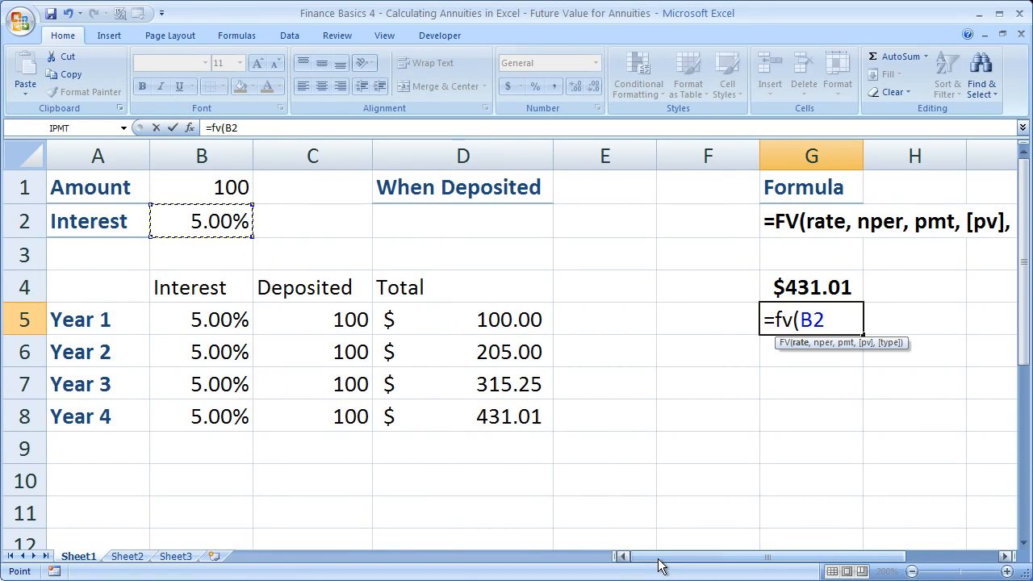
pyautogui.write(',4,')
pyautogui.click(203, 186)
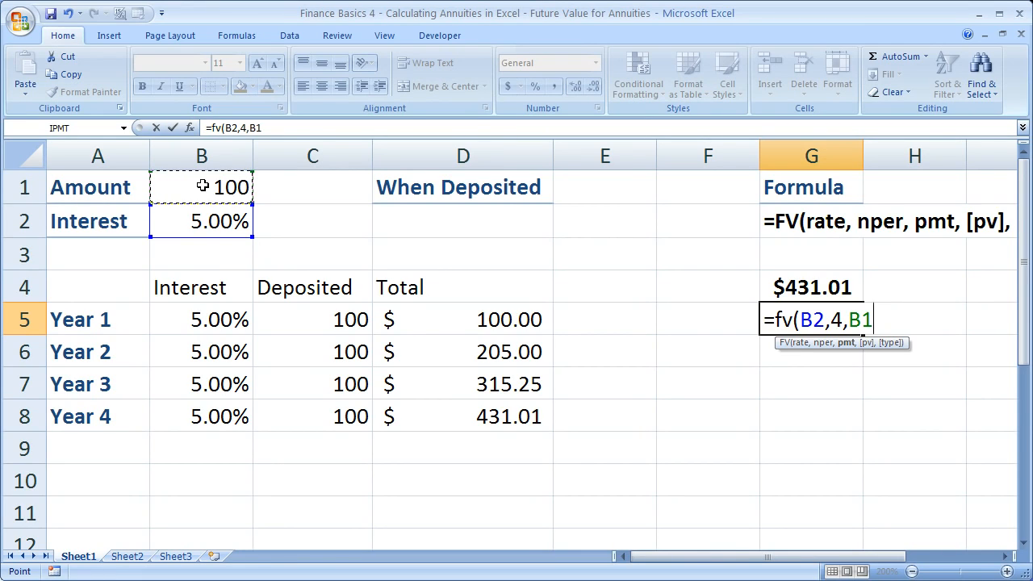
pyautogui.write(',')
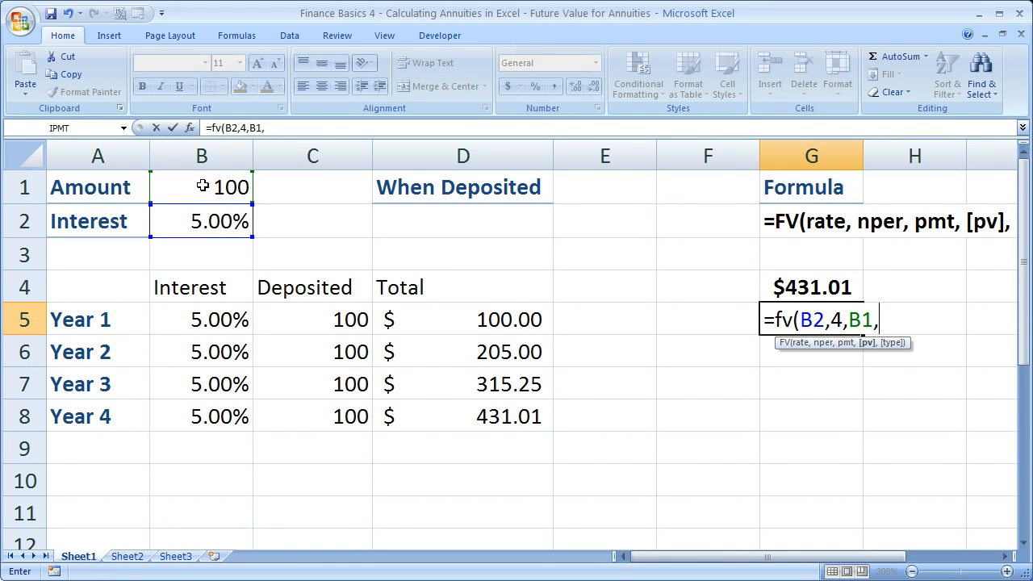
# - Try 1500 as the present value argument of the FV formula in G5, and clear it again
pyautogui.write('1500')
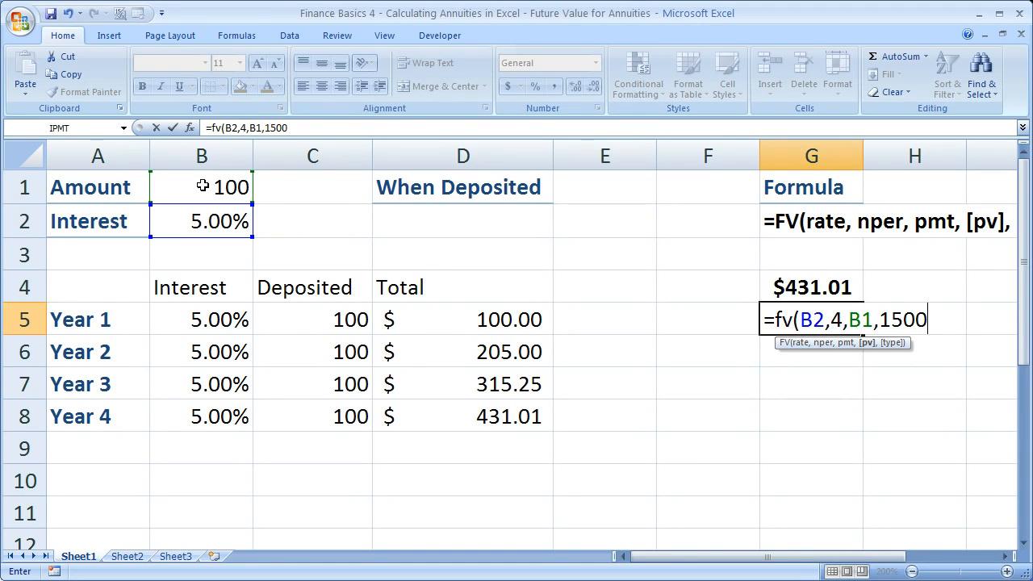
pyautogui.press('BackSpace')
pyautogui.press('BackSpace')
pyautogui.press('BackSpace')
pyautogui.press('BackSpace')
# - Complete the FV formula in G5 with a present value of 0 and a type of 0
pyautogui.write('0')
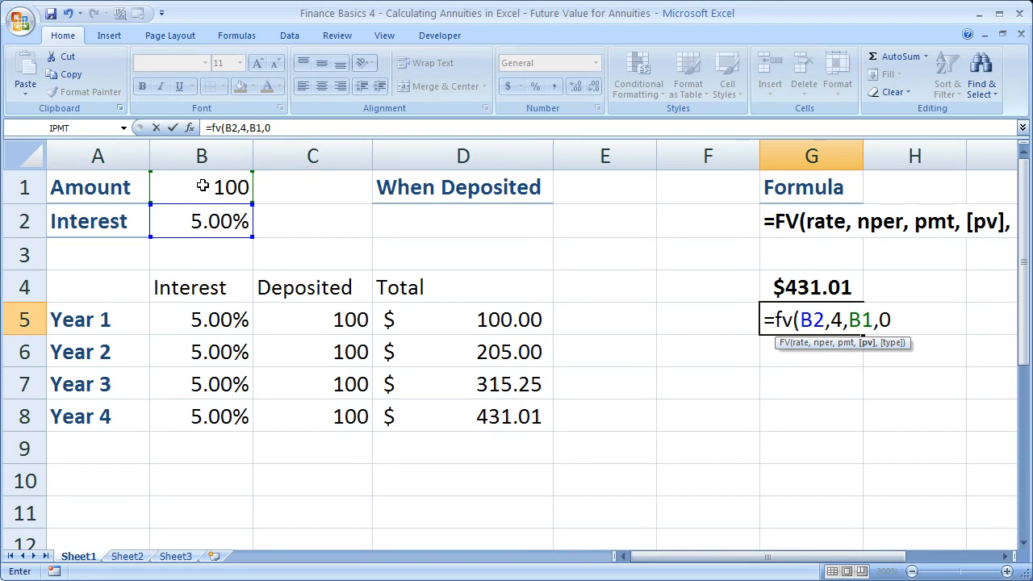
pyautogui.write(',')
pyautogui.write('1')
pyautogui.press('BackSpace')
pyautogui.write('0')
pyautogui.press('BackSpace')
pyautogui.write('1')
pyautogui.press('BackSpace')
pyautogui.write('0)')
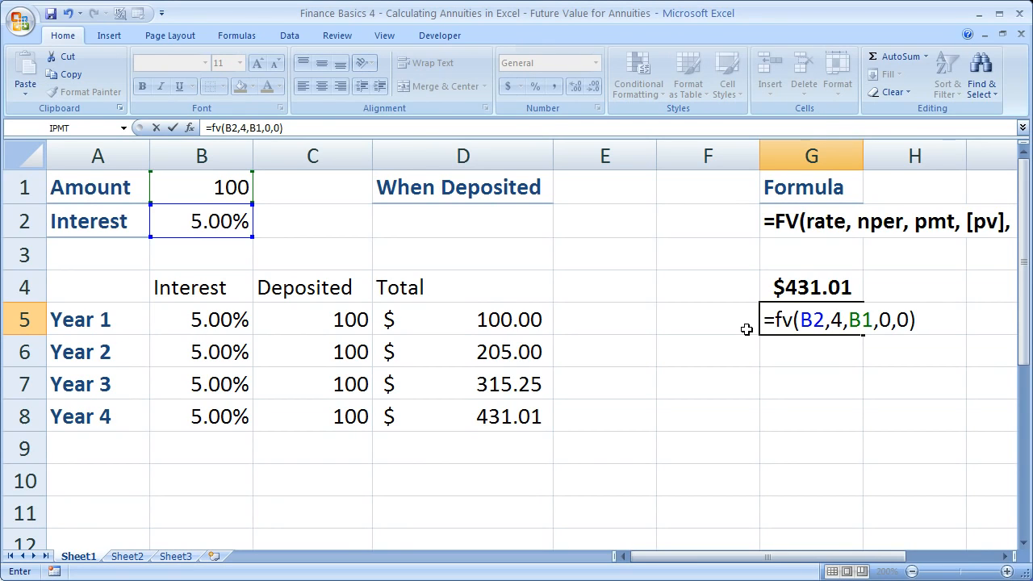
pyautogui.press('Return')
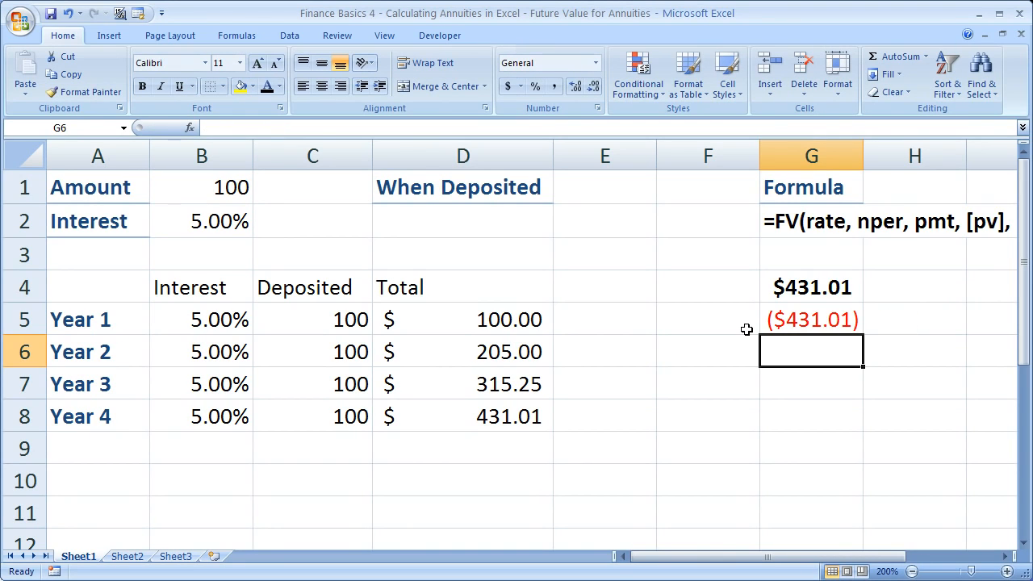
# - Negate the FV function in G5 by placing a minus sign in front of it
pyautogui.click(796, 320)
pyautogui.doubleClick(797, 320)
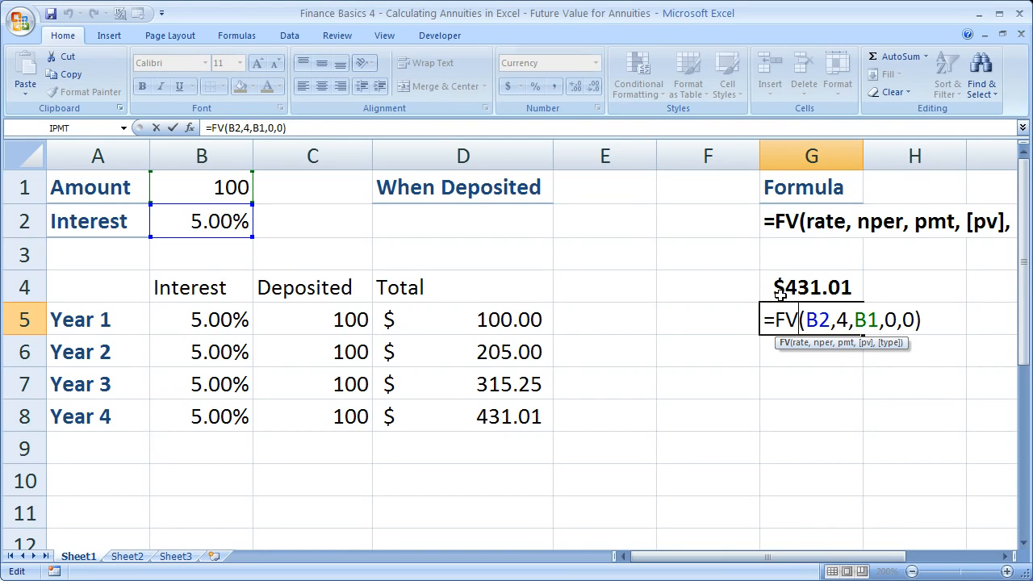
pyautogui.click(774, 320)
pyautogui.write('-')
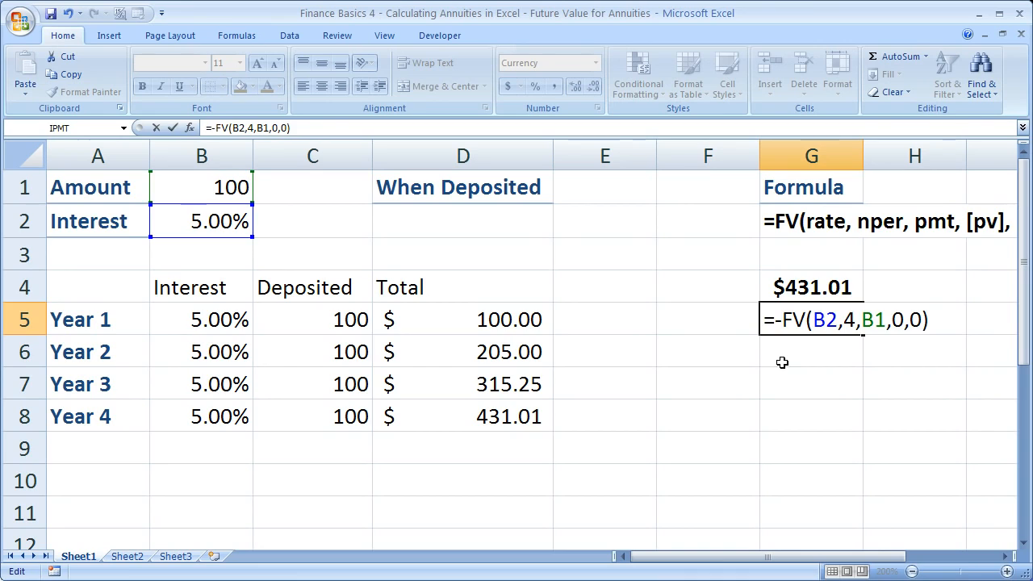
pyautogui.press('Return')
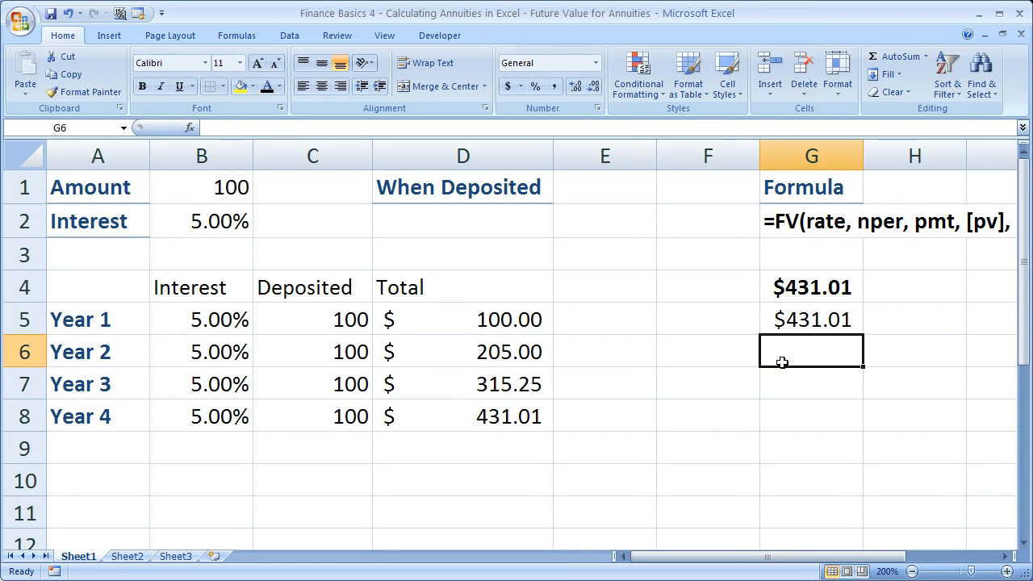
# - Set the type argument of the FV formula in G5 to 1 for beginning-of-period deposits
pyautogui.click(797, 320)
pyautogui.doubleClick(797, 320)
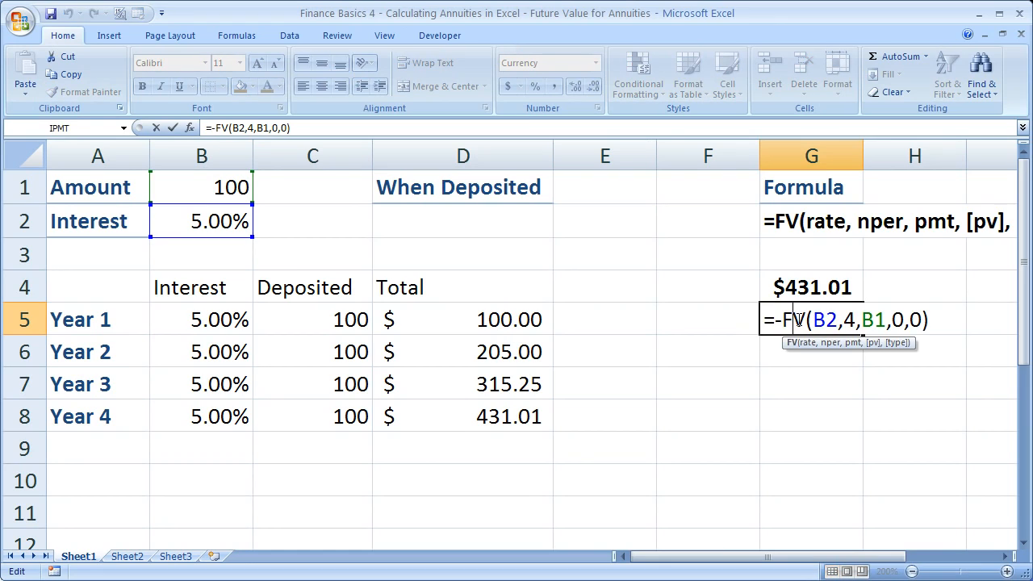
pyautogui.click(922, 320)
pyautogui.press('BackSpace')
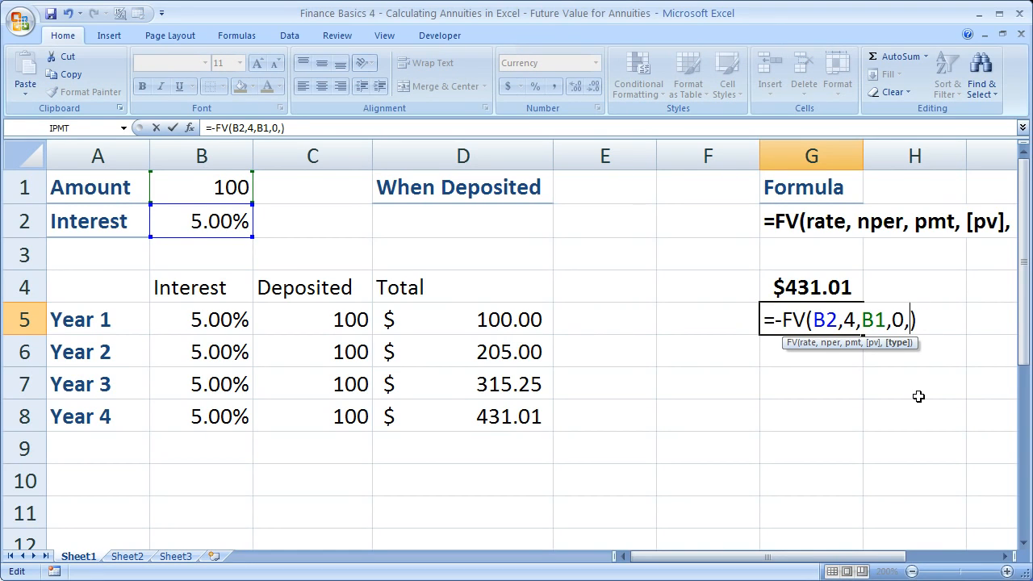
pyautogui.write('1')
pyautogui.press('Return')
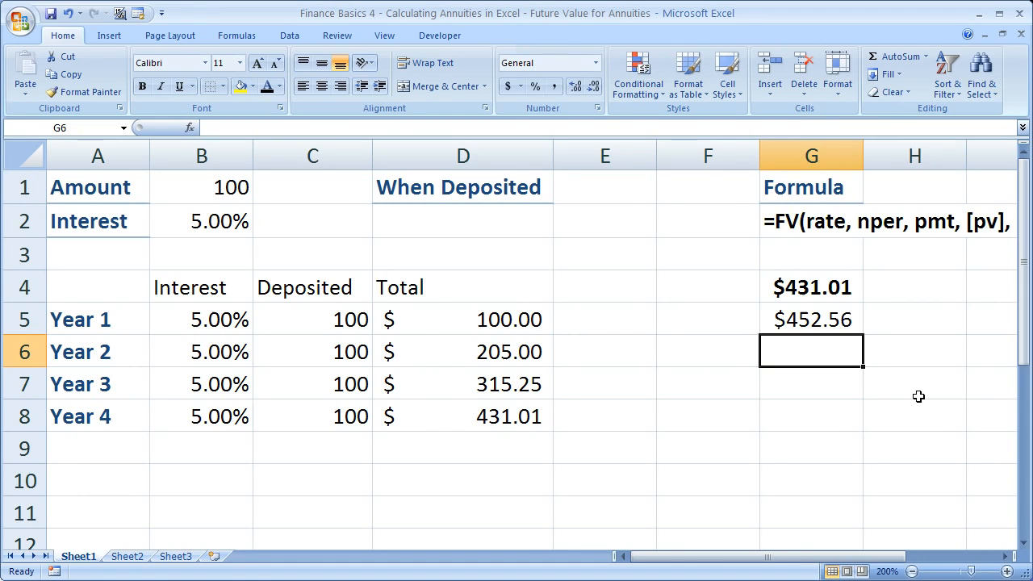
# - Compare the results in G4 and G5, and set the type argument of G5's FV formula back to 0
pyautogui.click(830, 320)
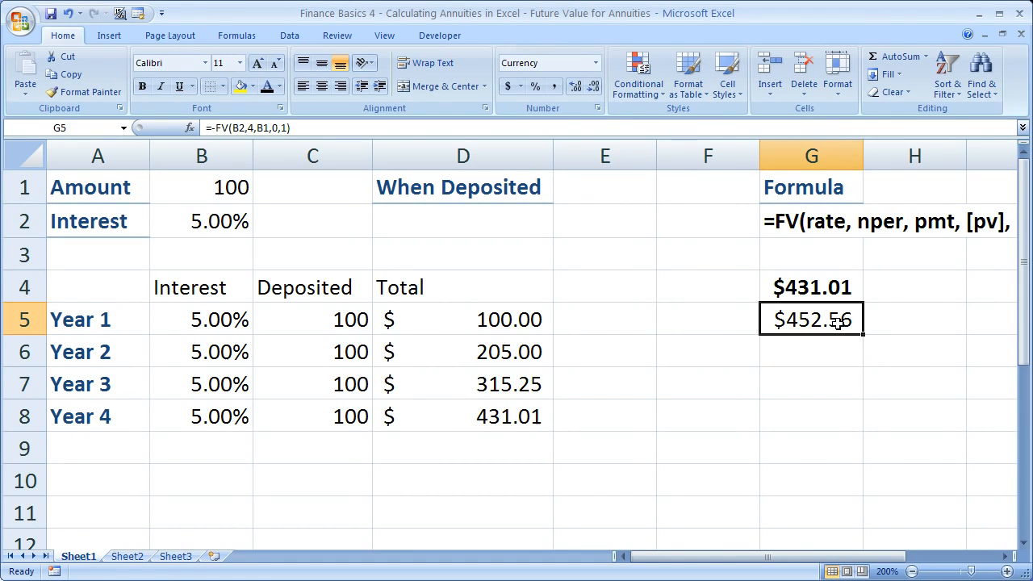
pyautogui.click(808, 282)
pyautogui.click(812, 322)
pyautogui.doubleClick(798, 321)
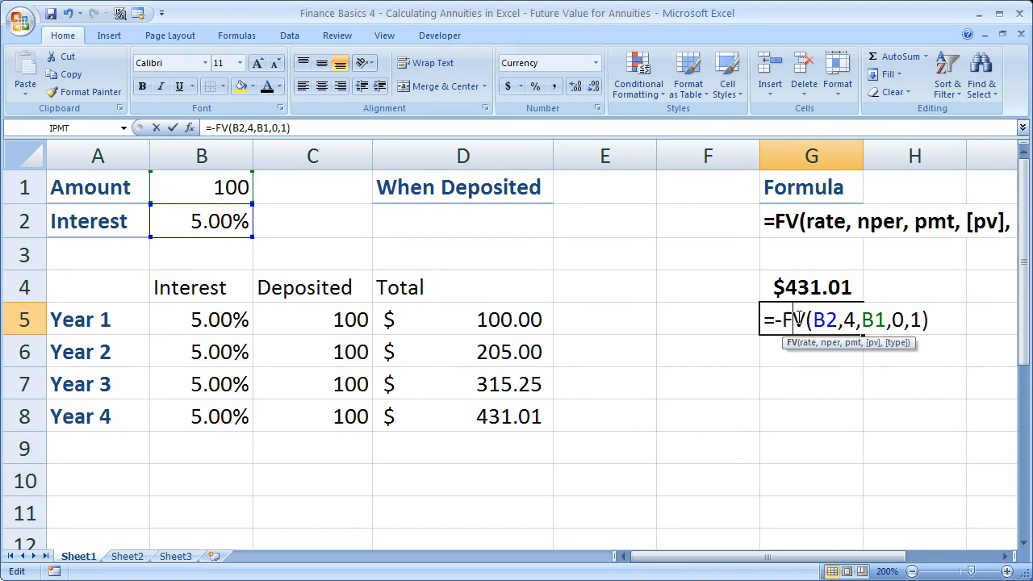
pyautogui.click(922, 319)
pyautogui.press('BackSpace')
pyautogui.write('0')
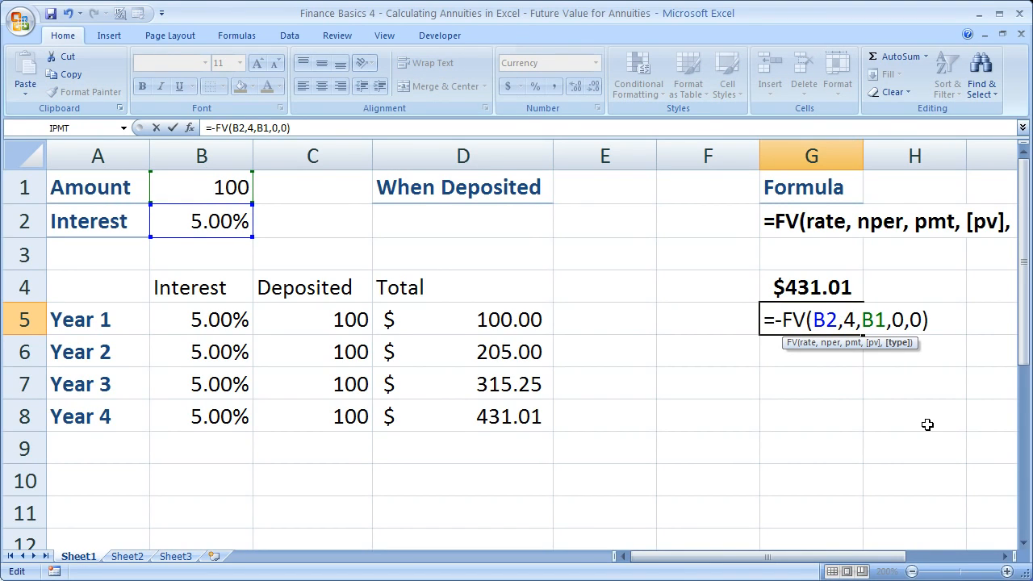